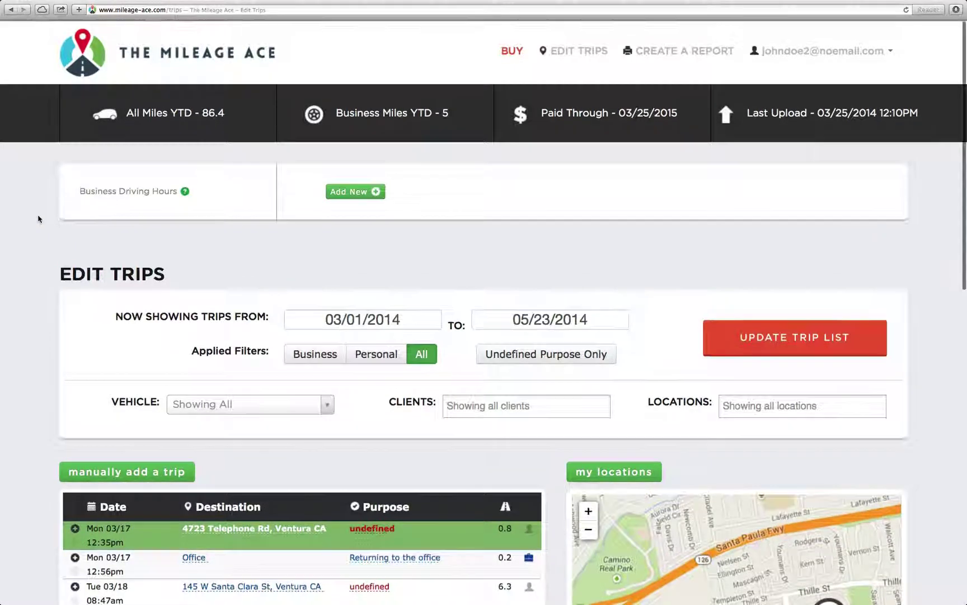
scroll(38, 218, "down", 6)
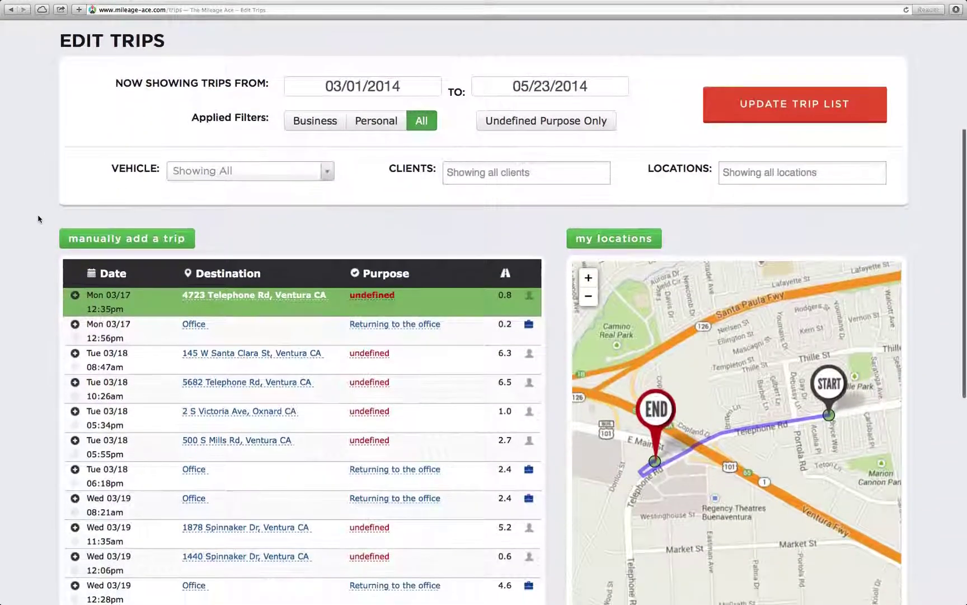
scroll(38, 216, "down", 1)
scroll(37, 214, "up", 2)
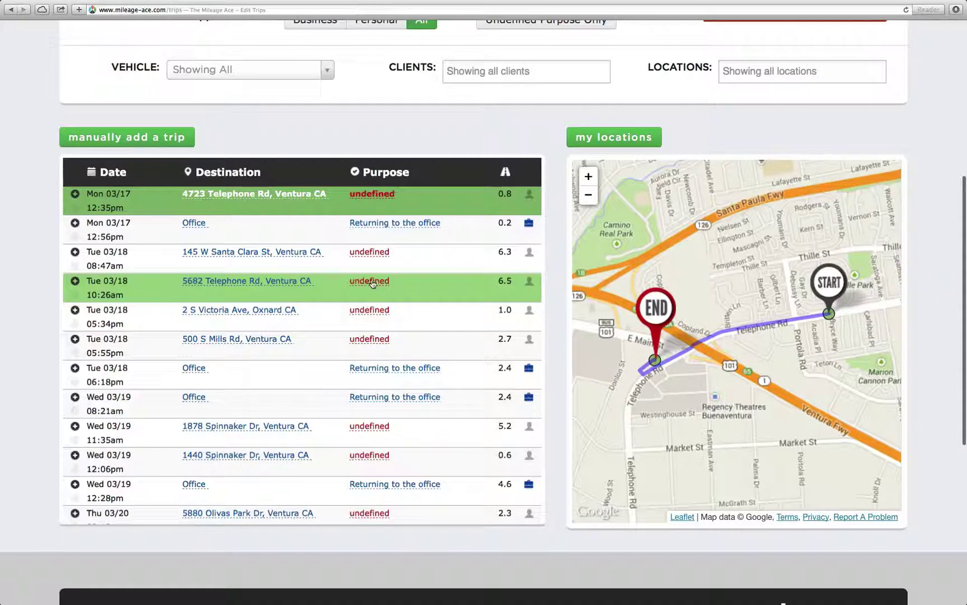
left_click(279, 288)
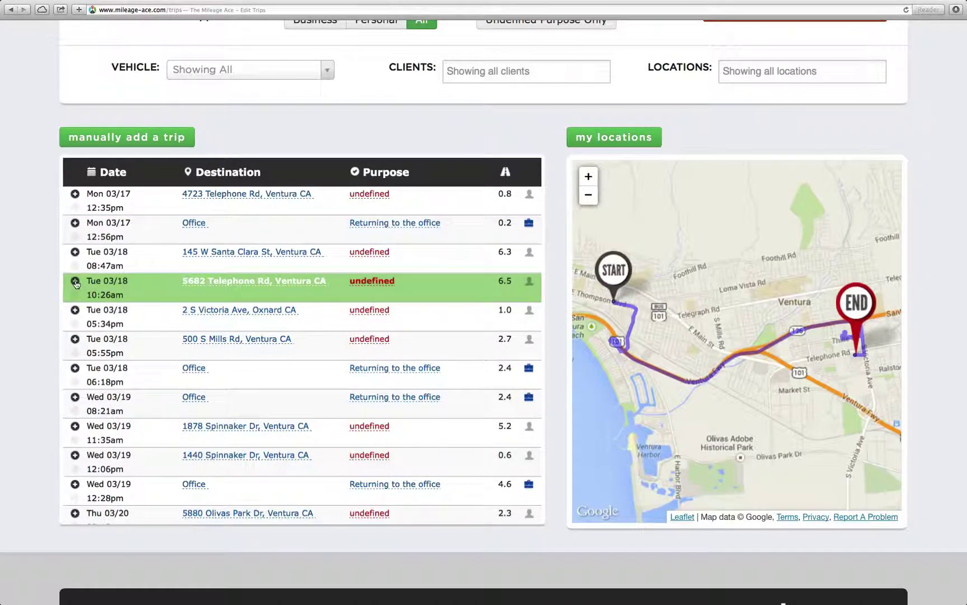
left_click(382, 281)
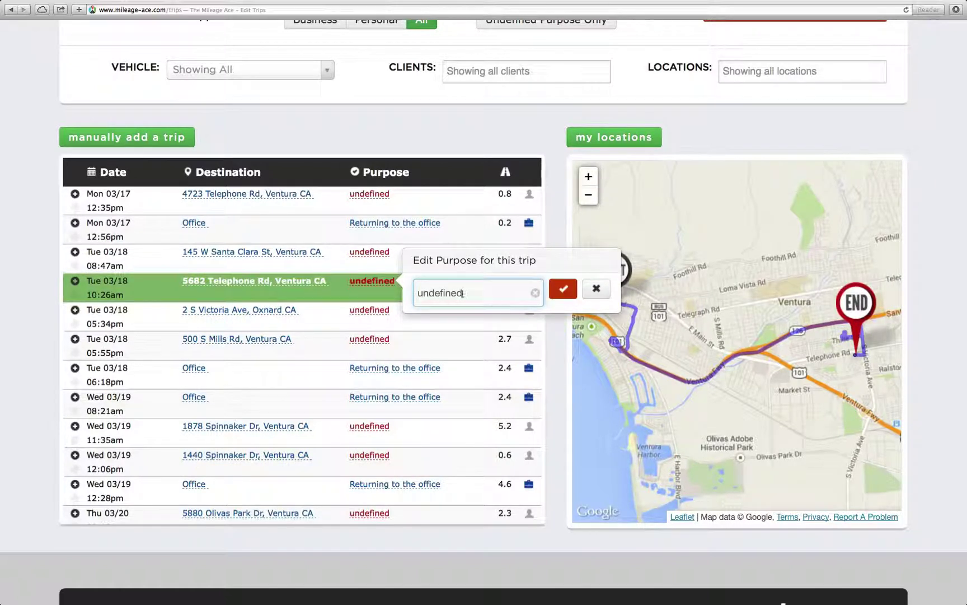
key("super+a")
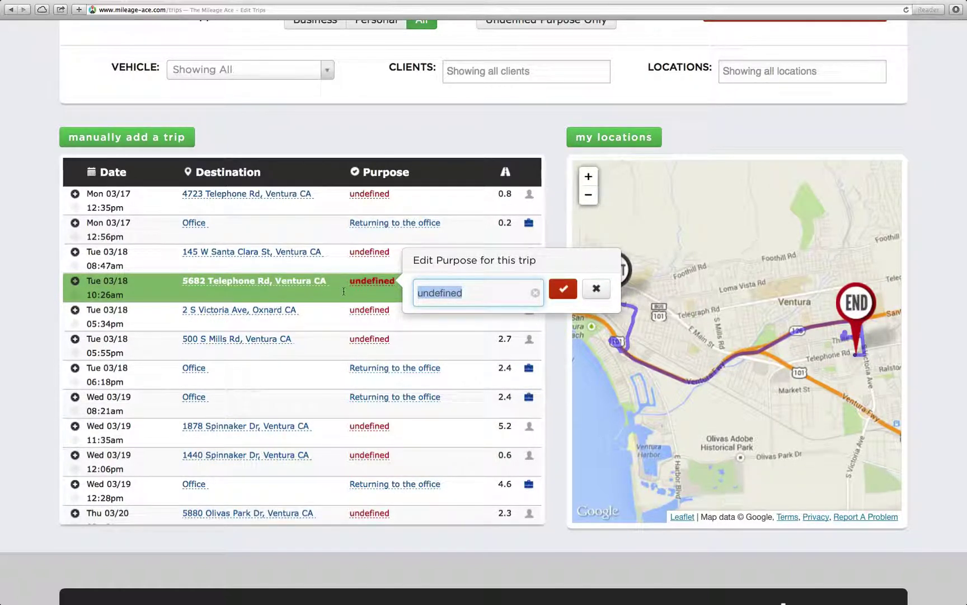
type("Sales Calls")
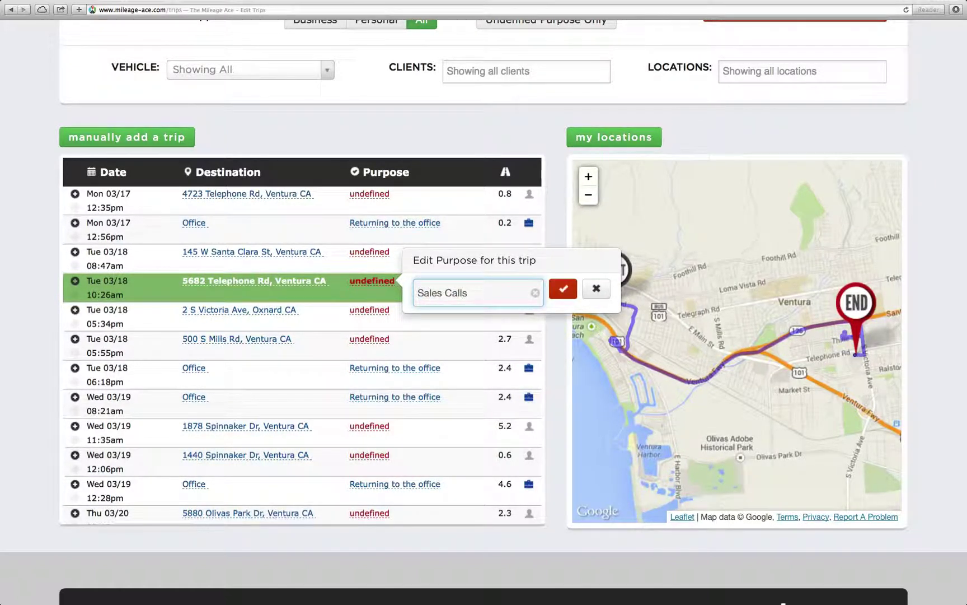
key("Return")
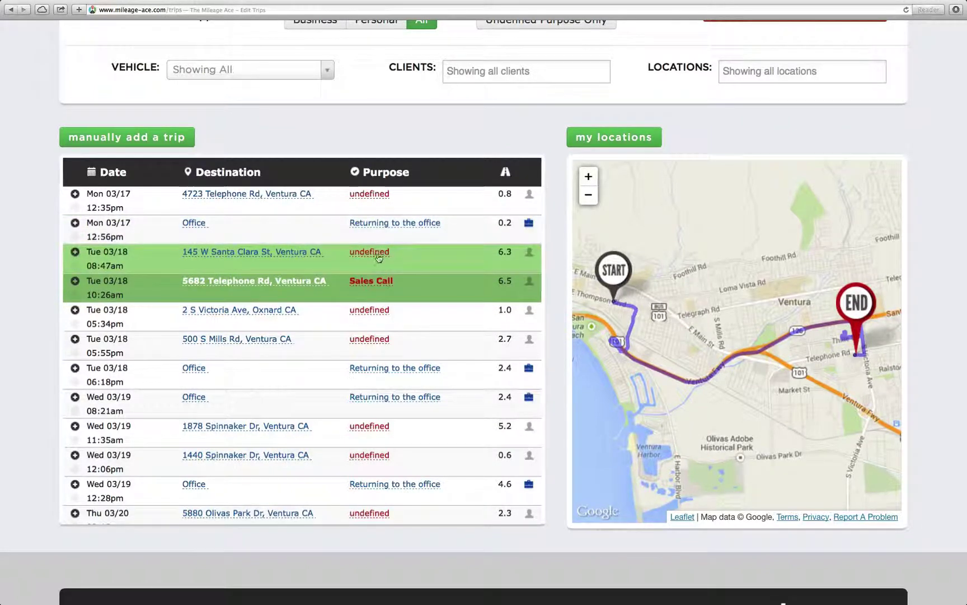
left_click(379, 256)
key("super+a")
type("Sale")
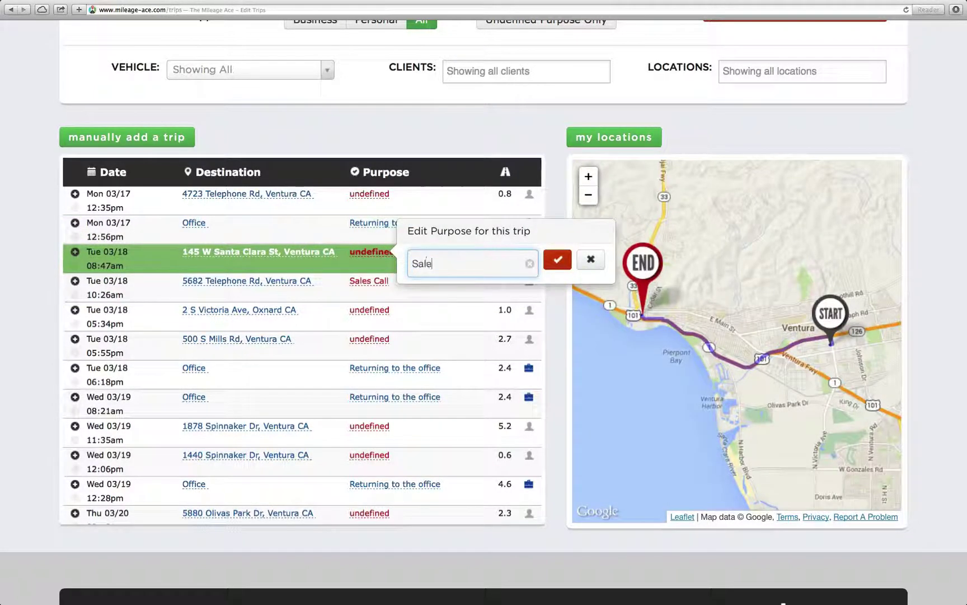
type("s Call")
key("Return")
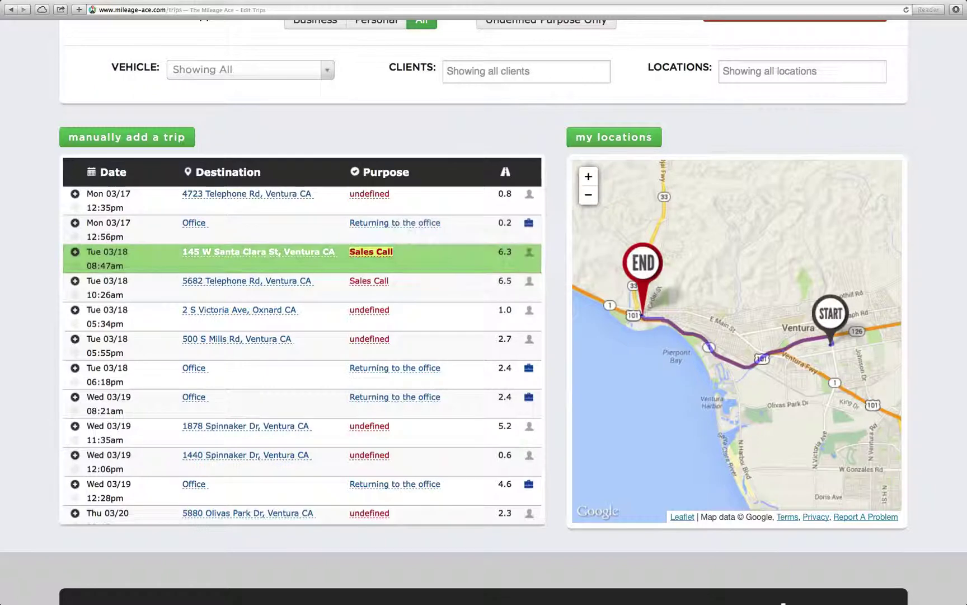
Open the 08:47am trip's client list, then cancel without changing the client.
left_click(75, 252)
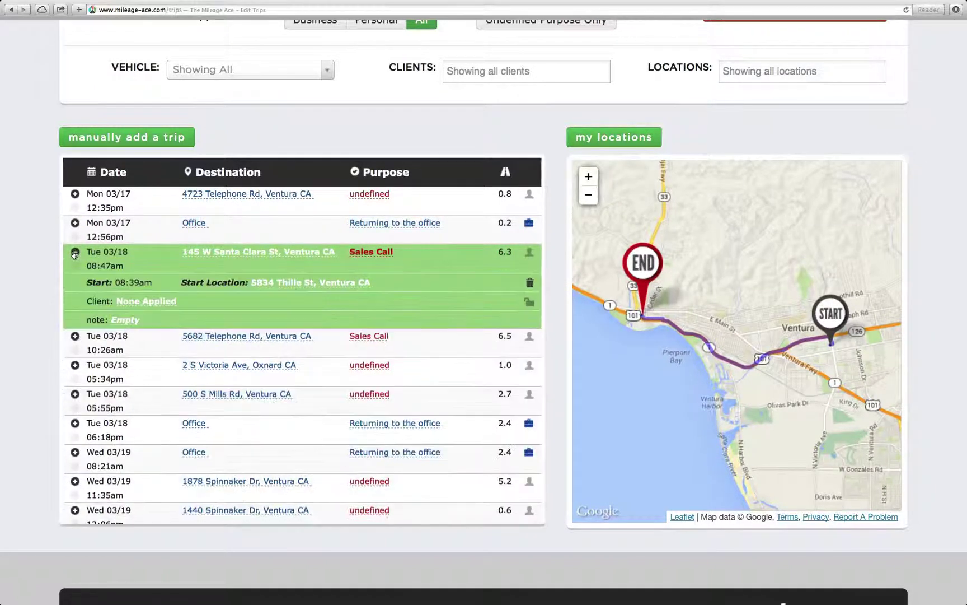
left_click(148, 302)
left_click(160, 272)
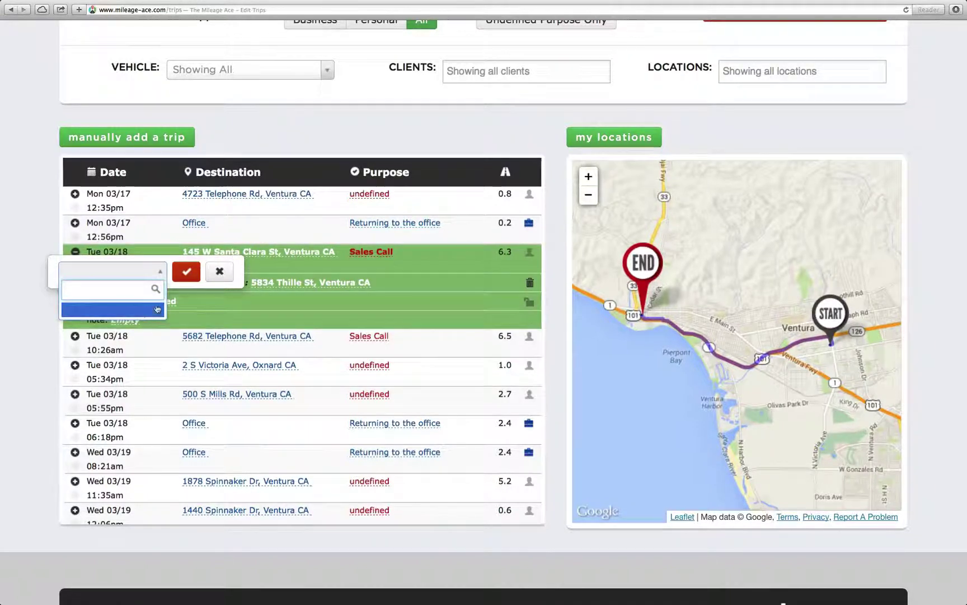
left_click(219, 271)
left_click(219, 271)
Mark the 08:47am and 10:26am Sales Call trips as business.
left_click(73, 252)
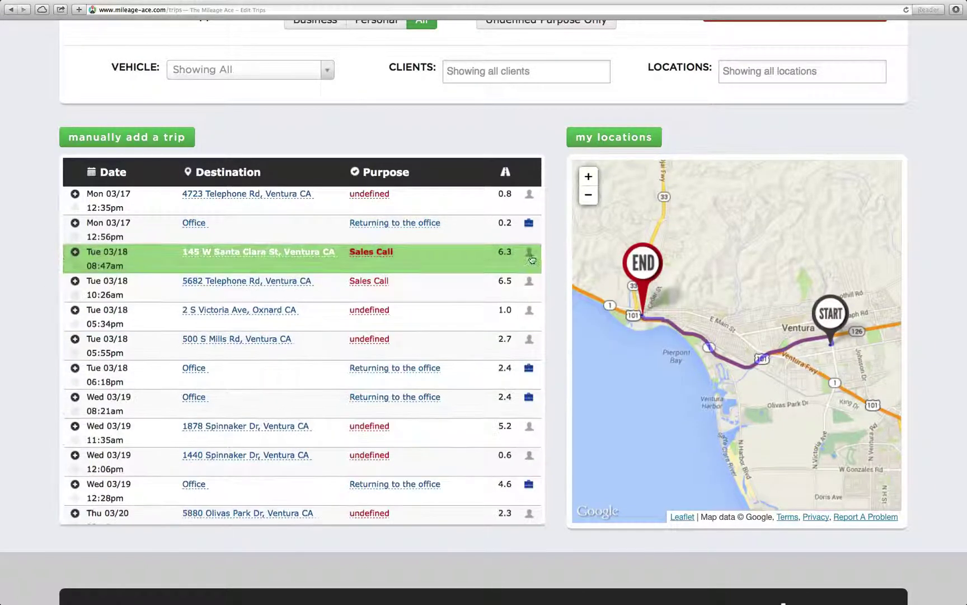
left_click(529, 252)
left_click(529, 281)
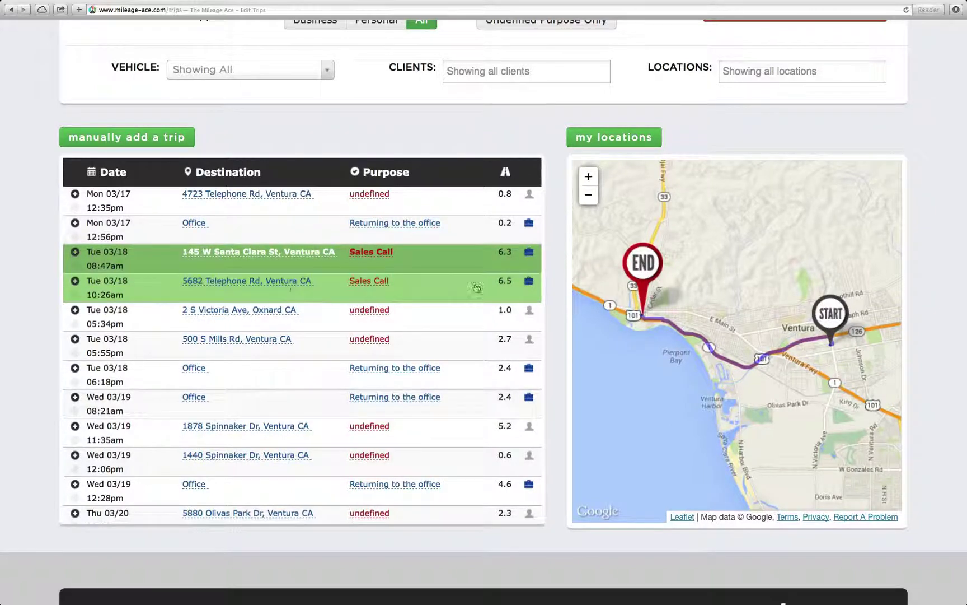
scroll(344, 308, "down", 5)
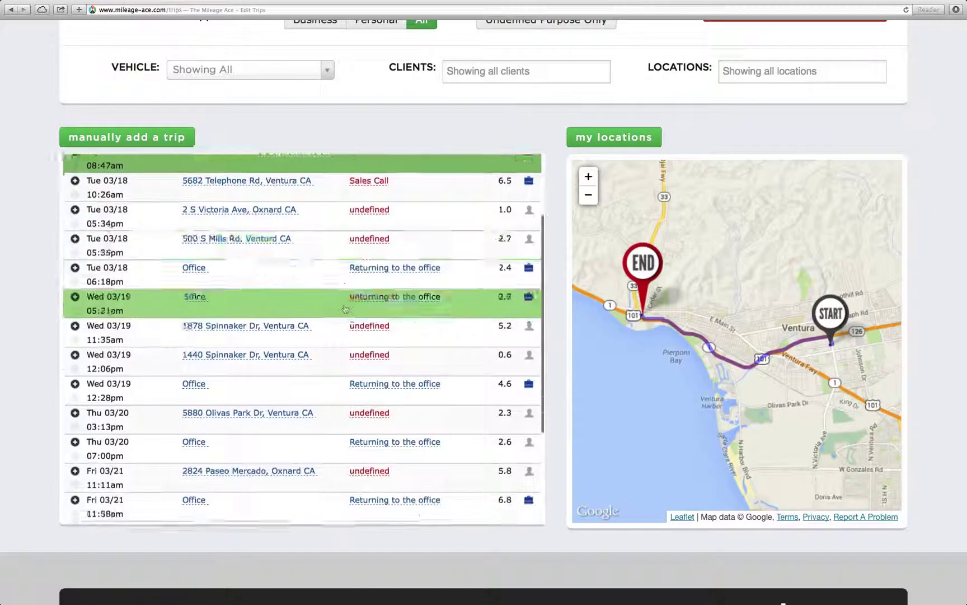
scroll(344, 309, "up", 8)
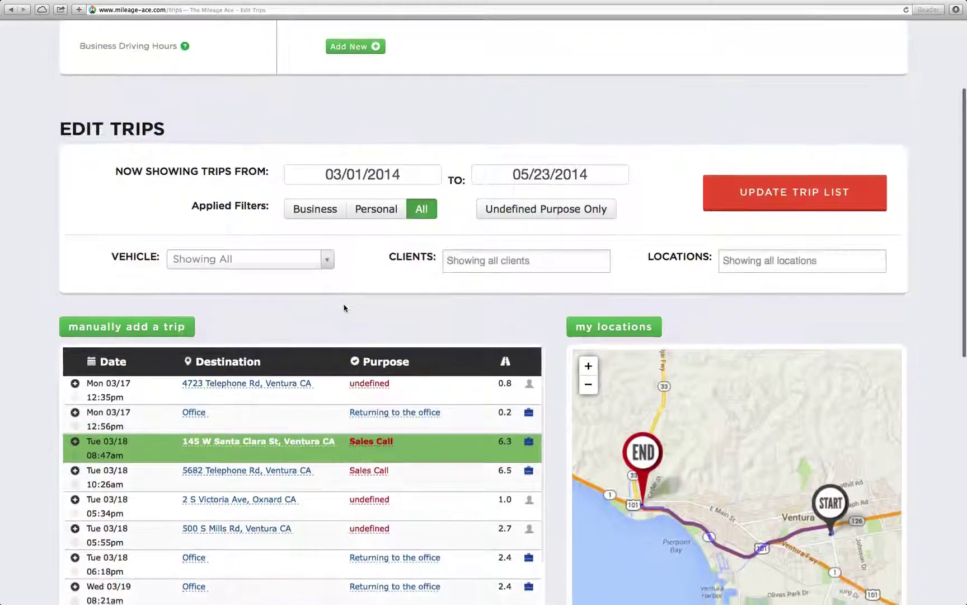
scroll(56, 263, "down", 3)
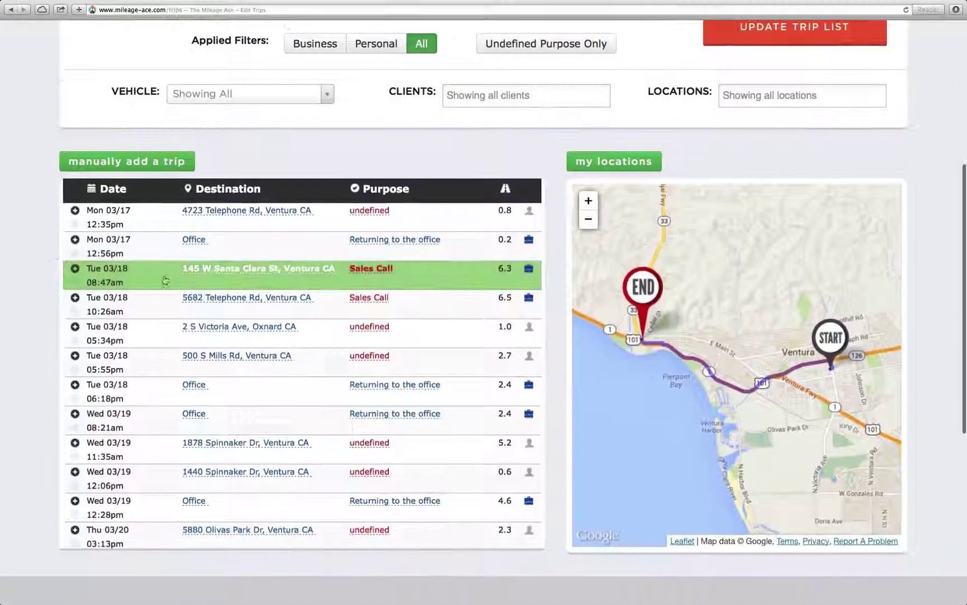
scroll(66, 265, "down", 2)
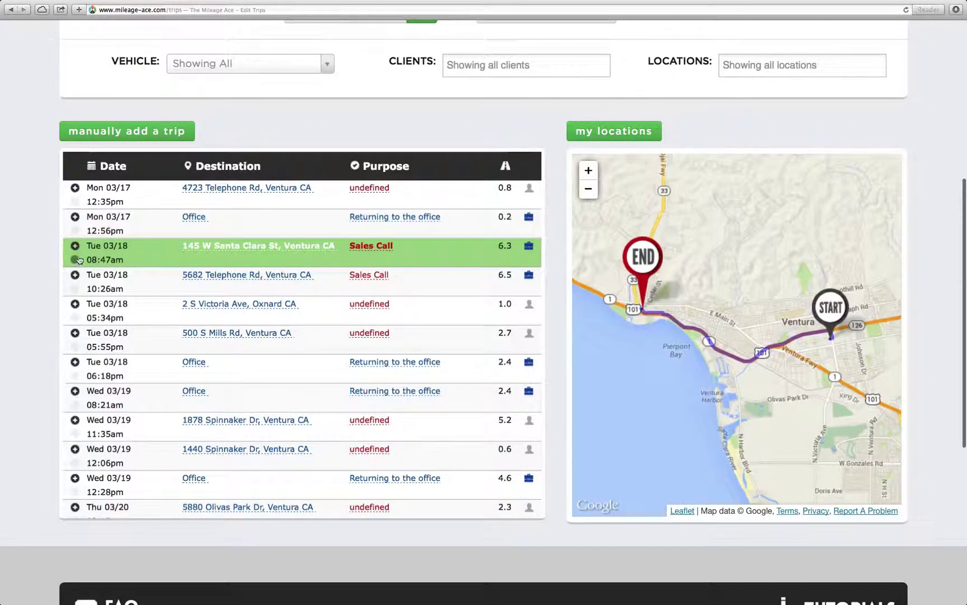
left_click(76, 289)
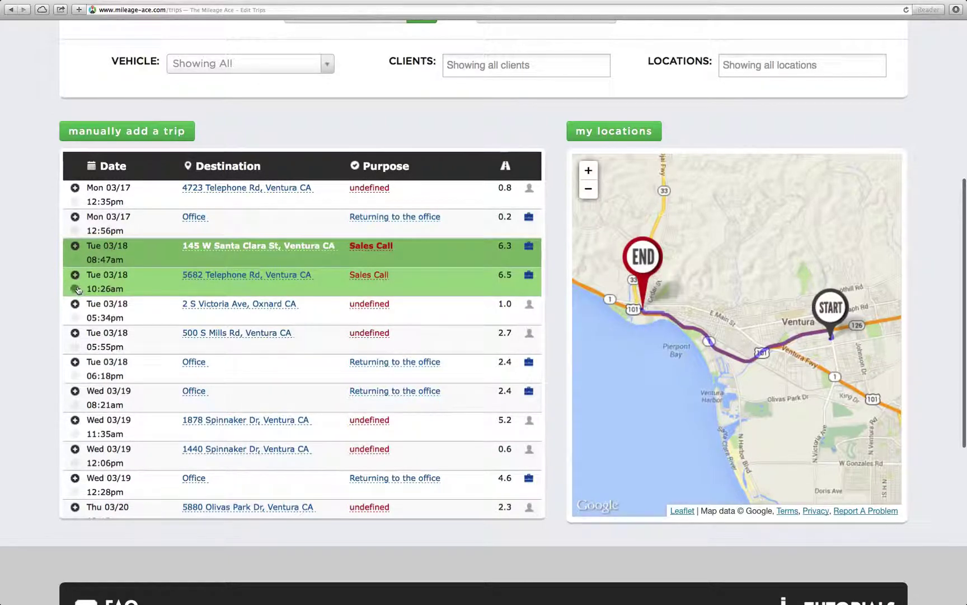
Check the 08:47am, 10:26am, 05:34pm and 05:55pm trips for batch editing.
left_click(73, 317)
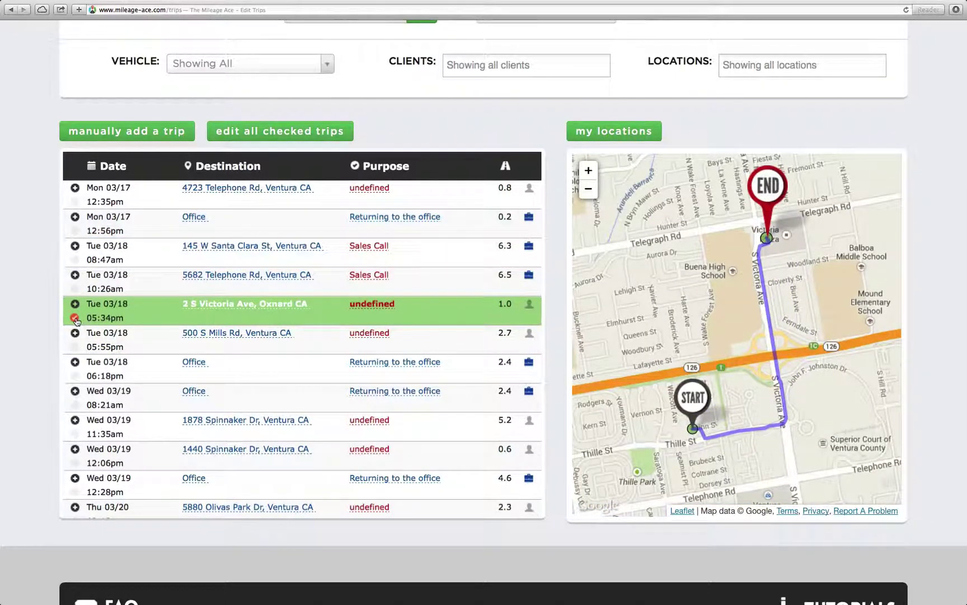
scroll(90, 320, "up", 1)
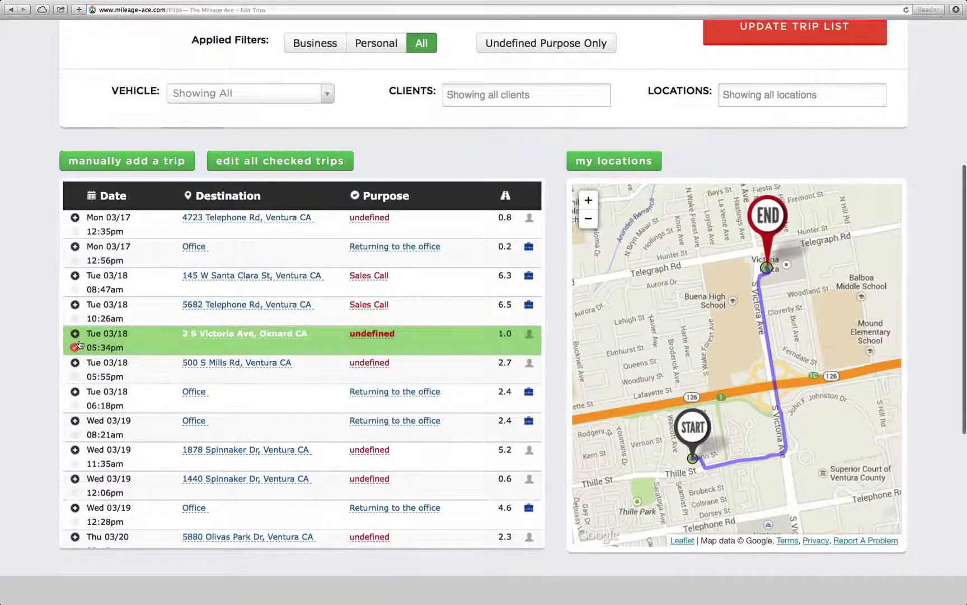
left_click(275, 162)
left_click(74, 349)
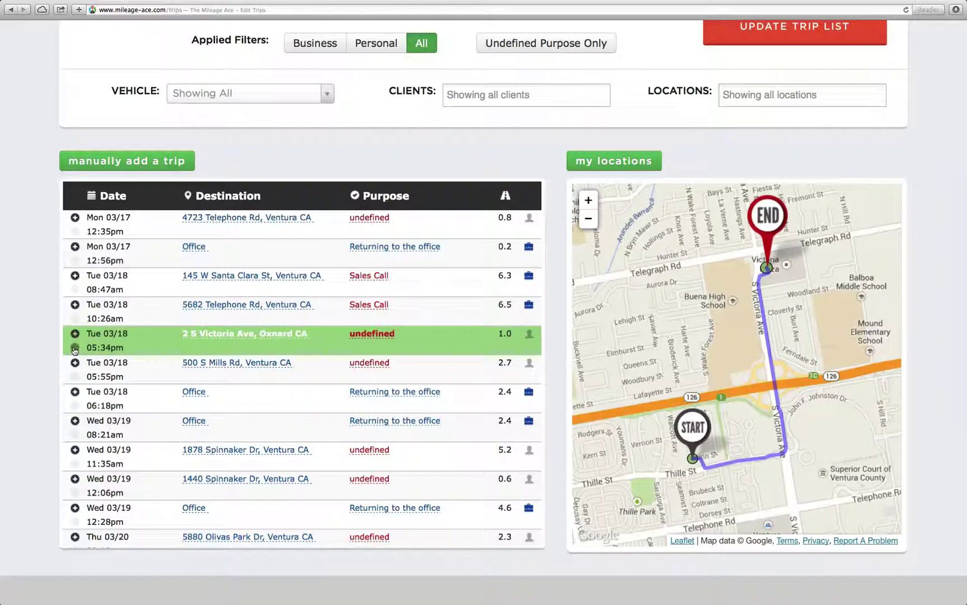
left_click(74, 348)
left_click(74, 318)
left_click(75, 290)
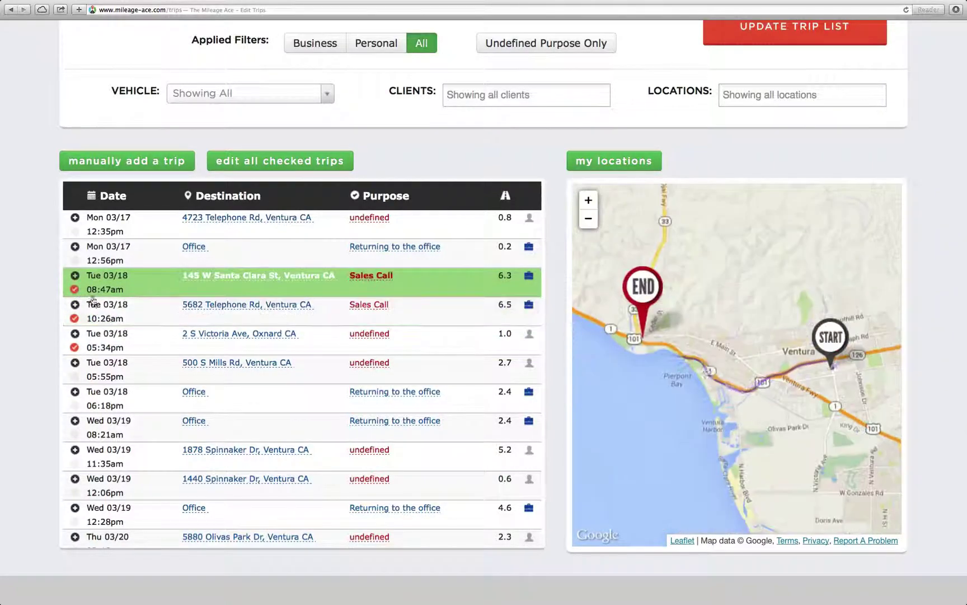
left_click(75, 377)
scroll(77, 353, "down", 2)
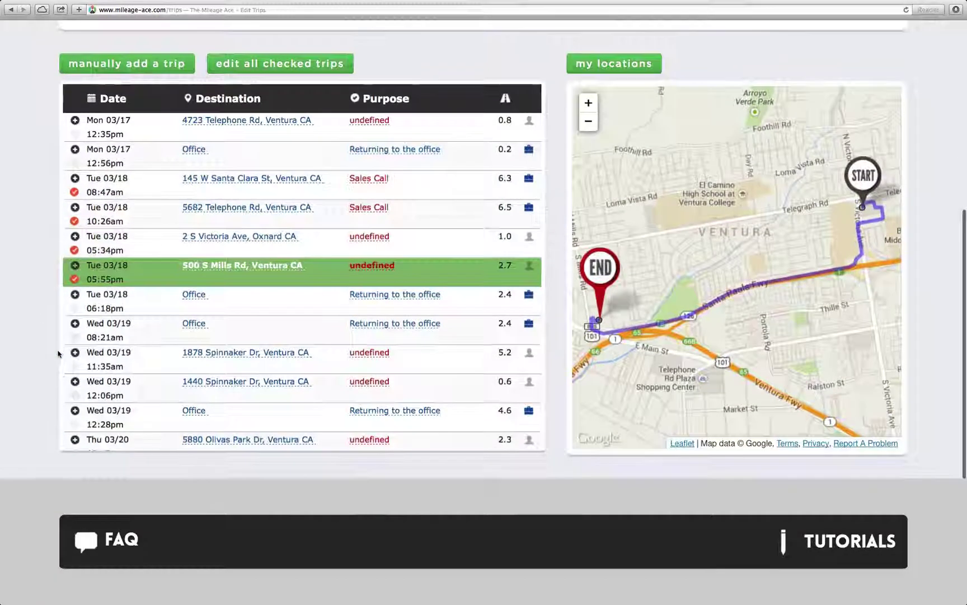
scroll(101, 254, "up", 2)
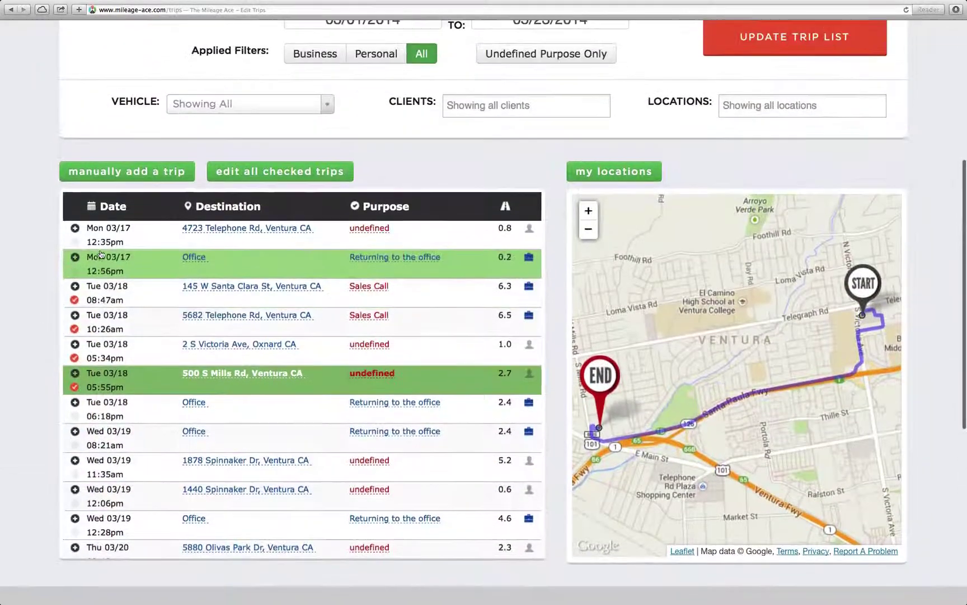
scroll(82, 310, "up", 1)
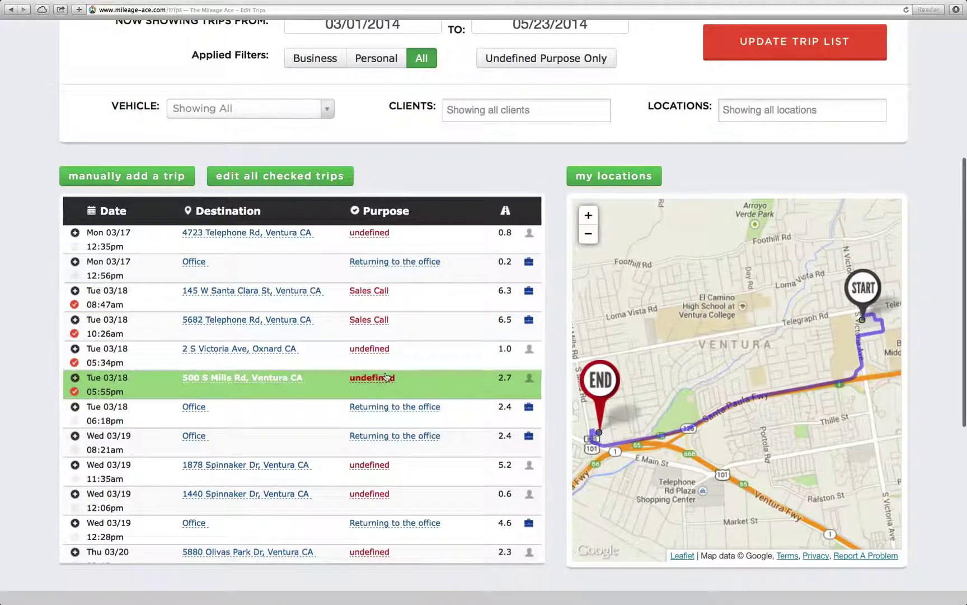
Batch-apply Business, then Personal, classification to the checked trips.
left_click(312, 179)
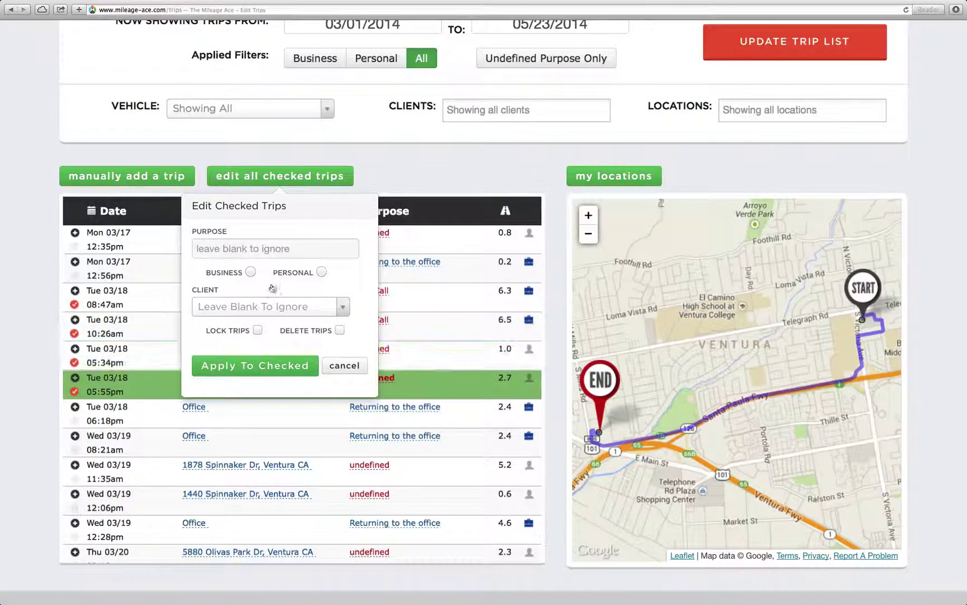
left_click(251, 273)
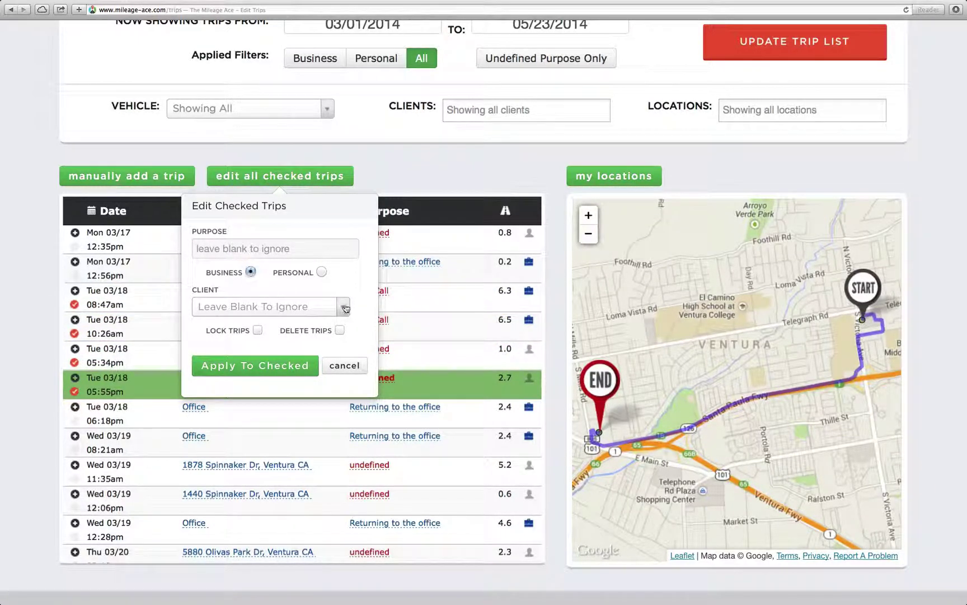
left_click(293, 366)
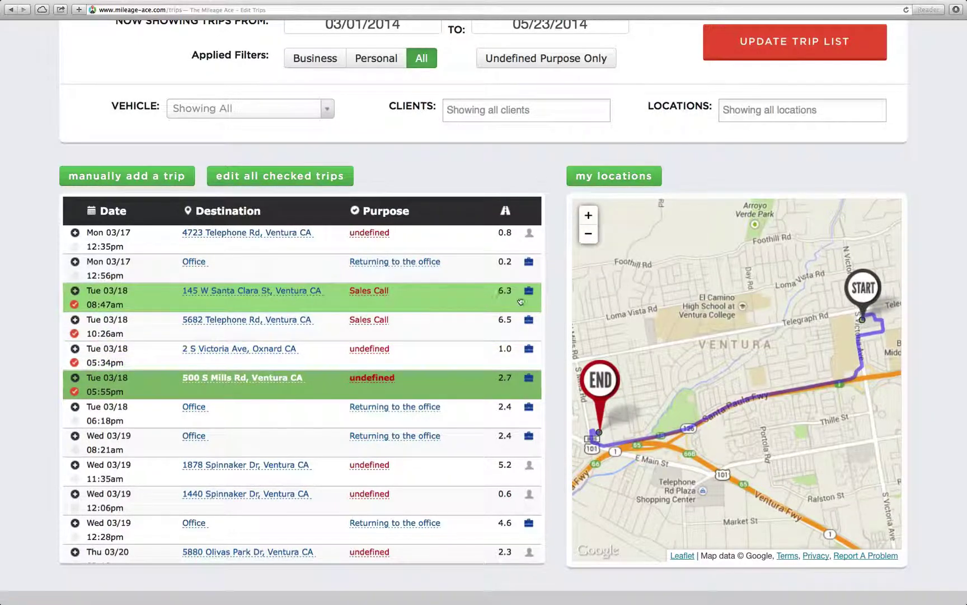
left_click(286, 176)
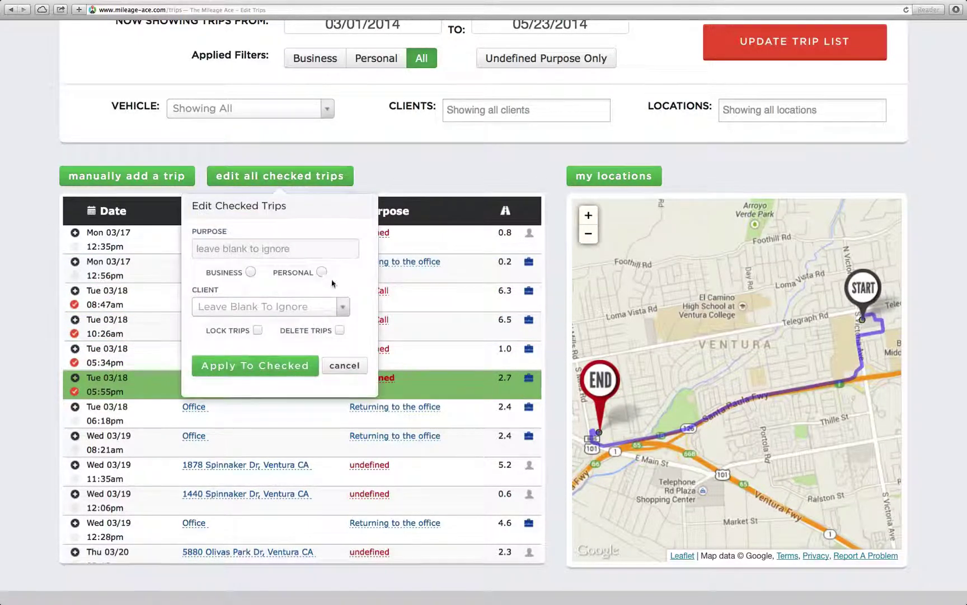
left_click(322, 272)
left_click(253, 365)
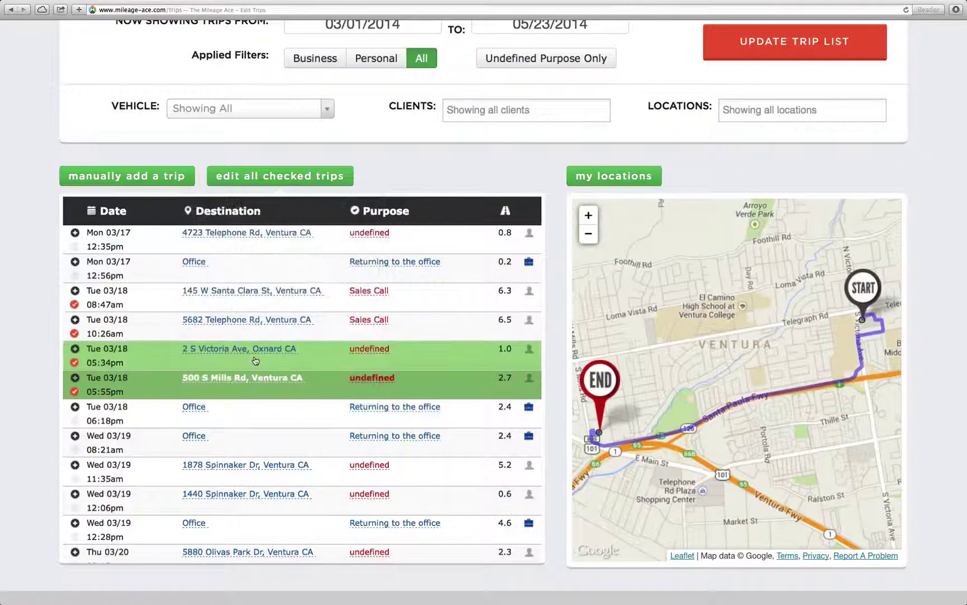
Batch-edit the checked trips to Business, purpose Sales Call, client New Client.
left_click(338, 177)
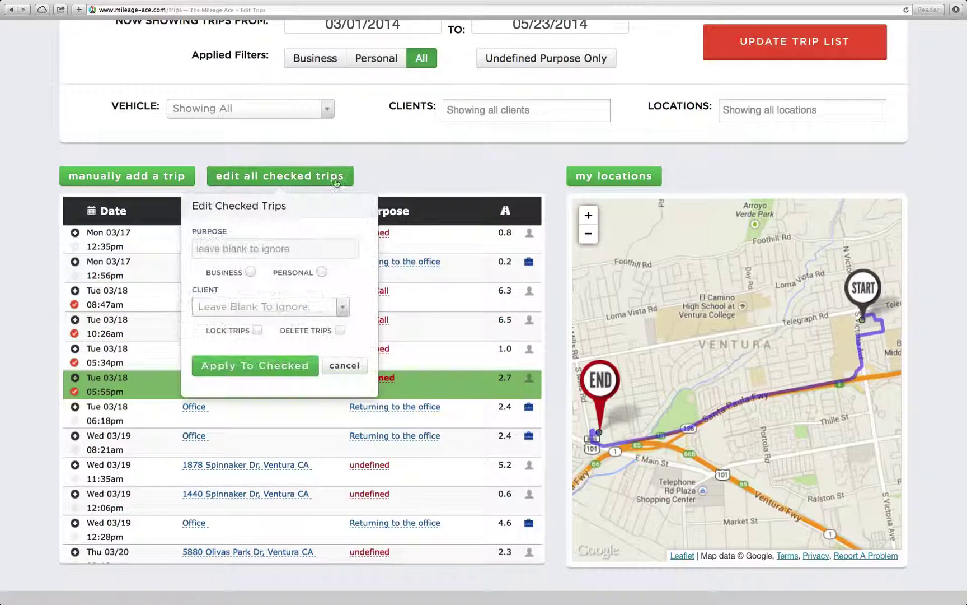
left_click(251, 272)
left_click(269, 249)
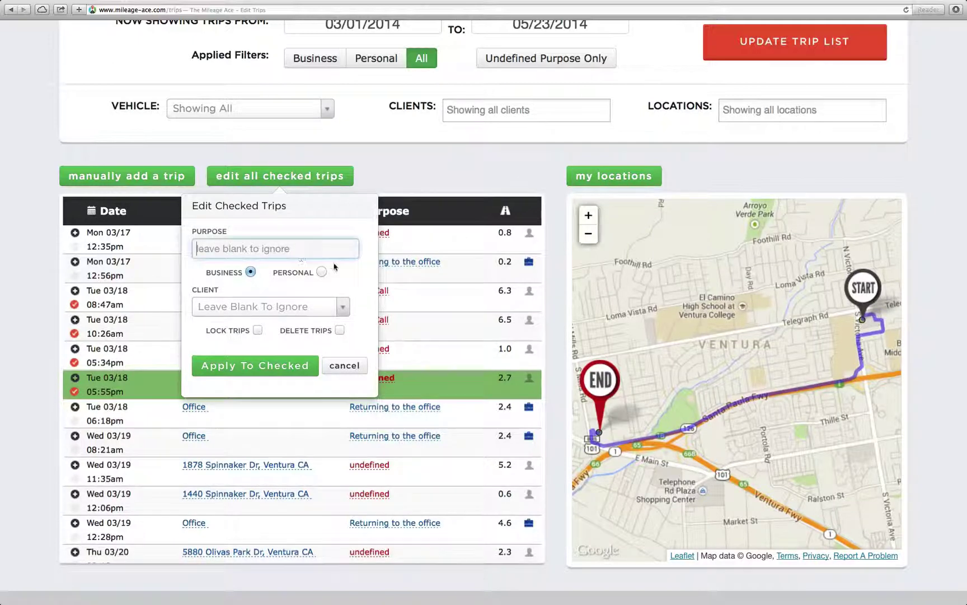
type("Sales Call")
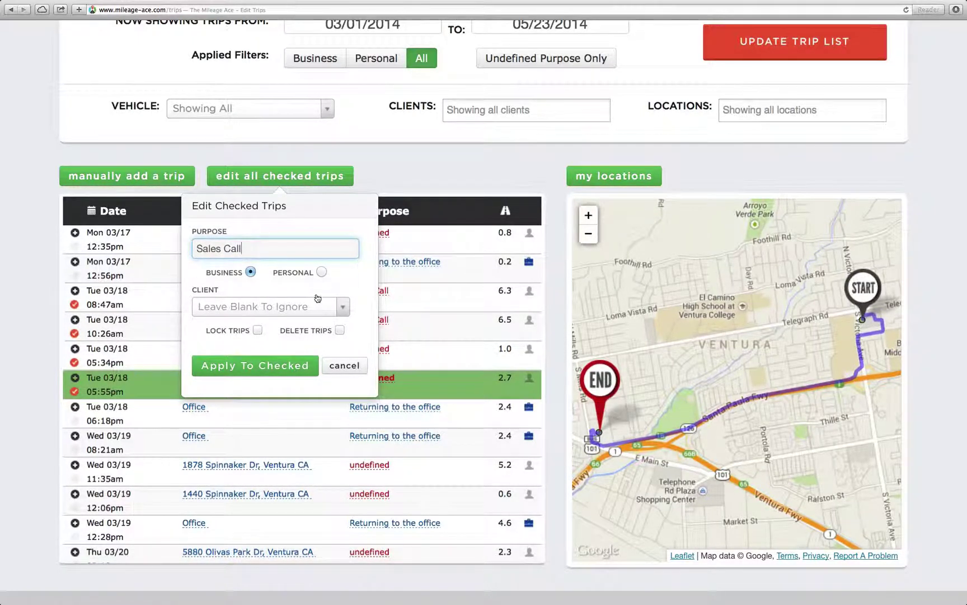
scroll(318, 297, "up", 1)
left_click(304, 309)
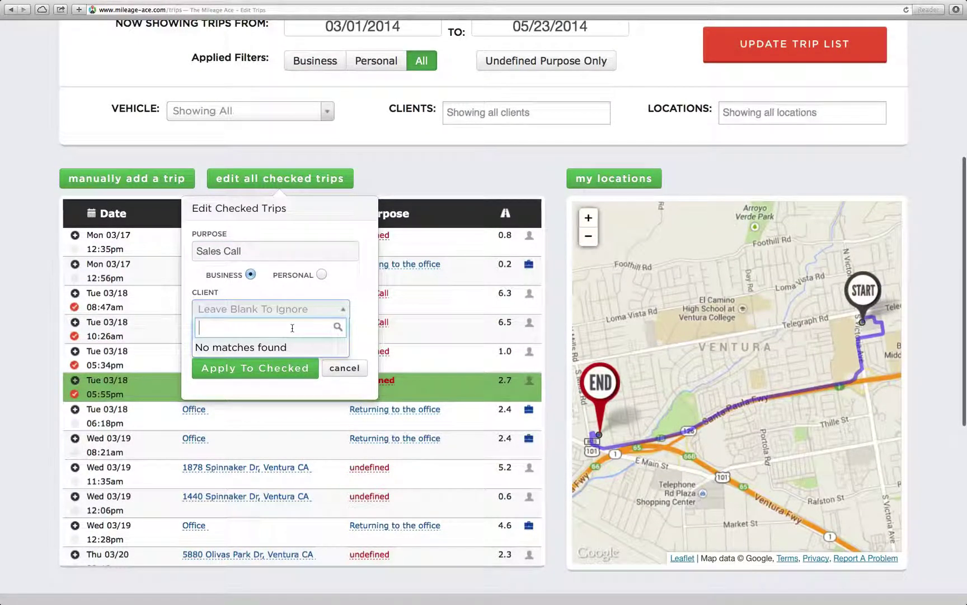
type("New Cl")
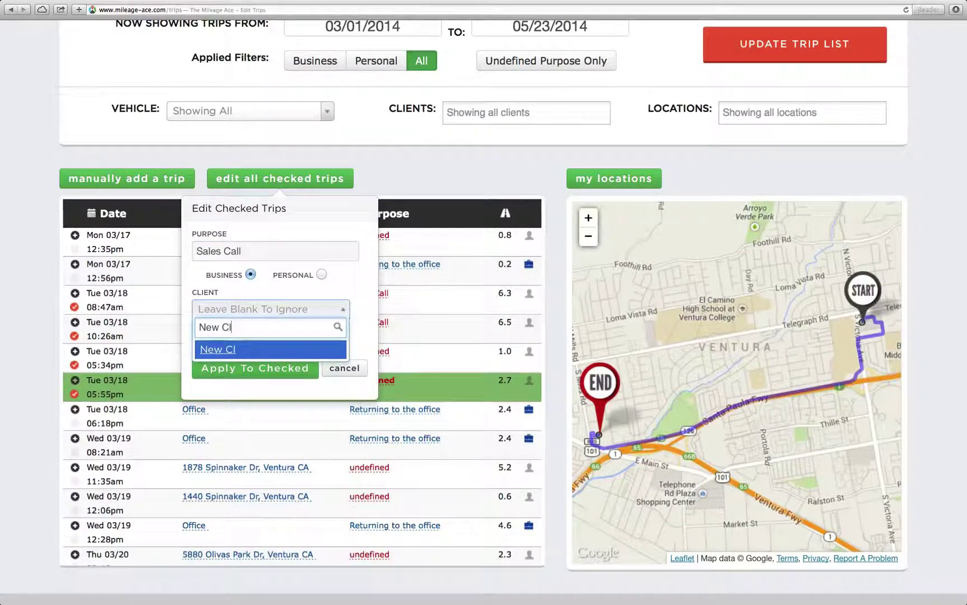
type("ient")
key("Return")
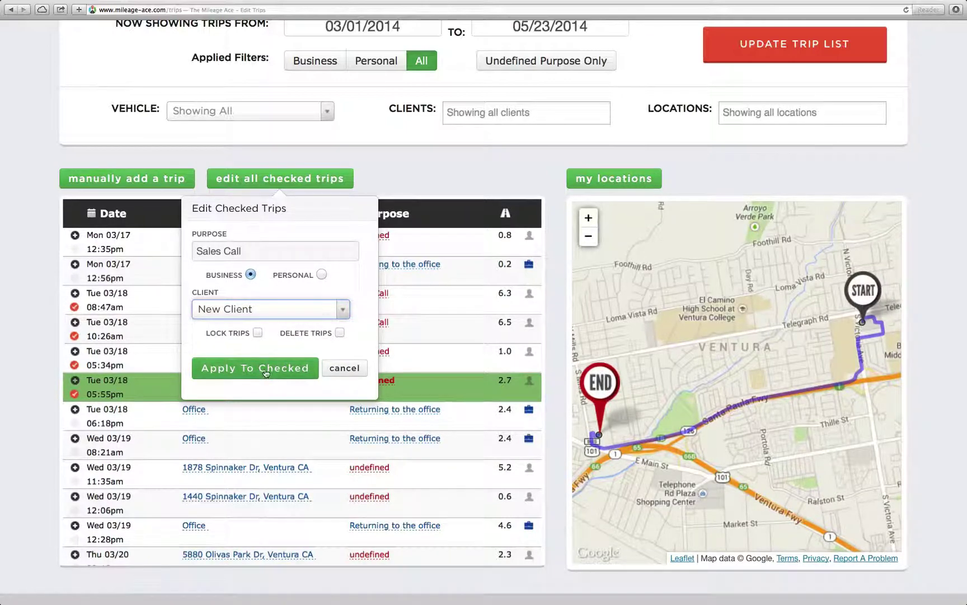
left_click(268, 370)
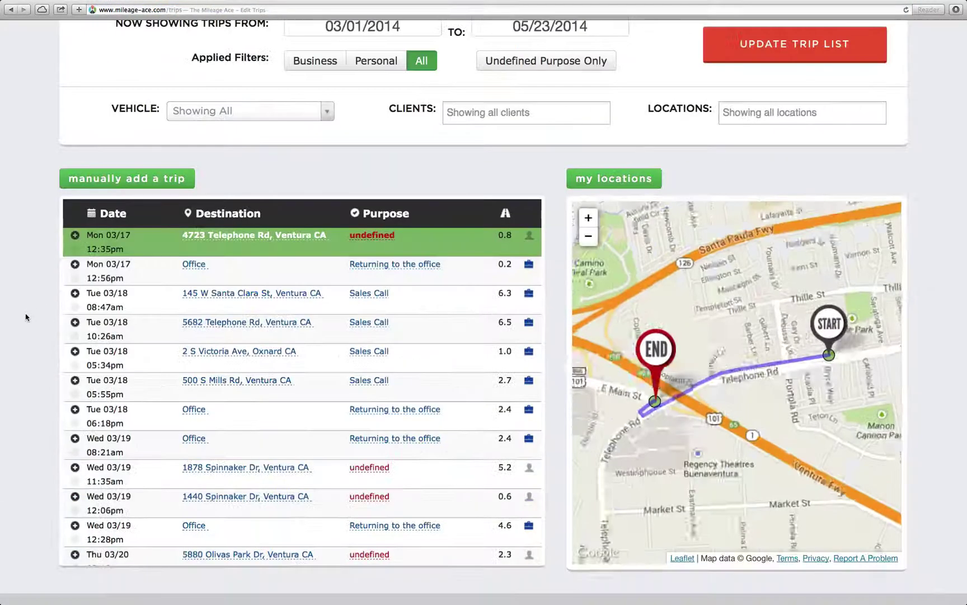
Expand the 05:55pm and 05:34pm trips to confirm Sales Call with New Client.
scroll(27, 317, "down", 3)
scroll(27, 317, "up", 2)
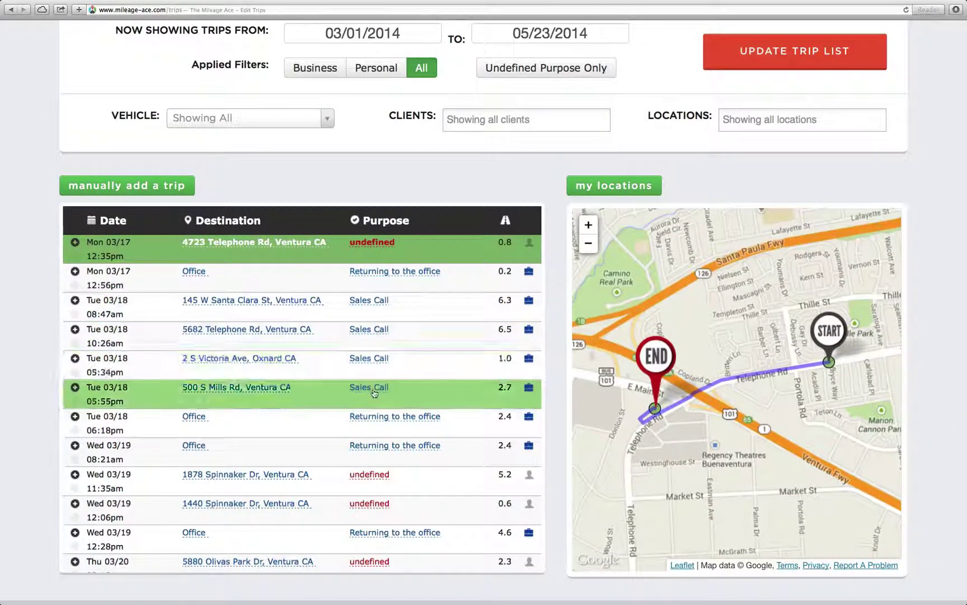
left_click(75, 388)
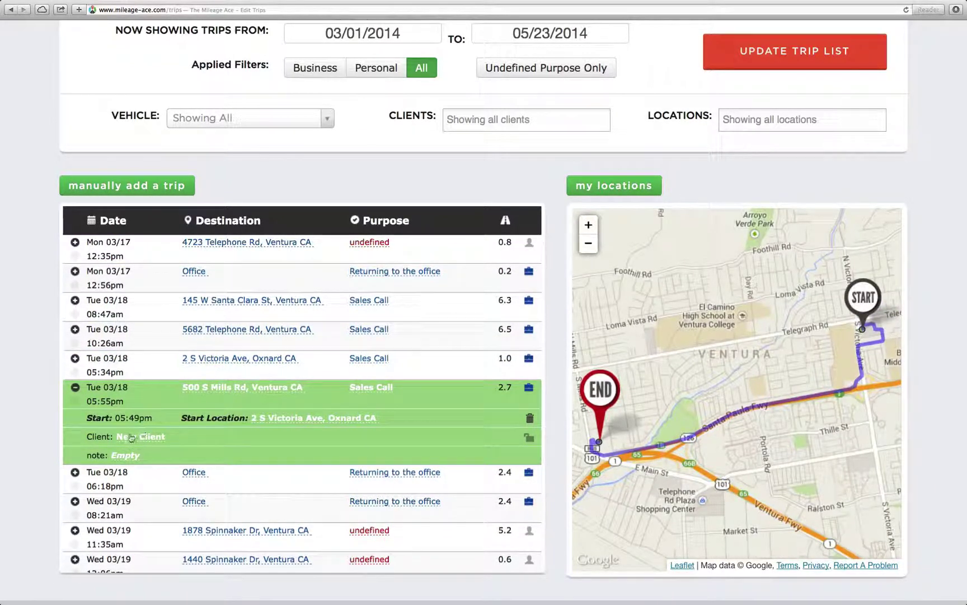
left_click(75, 358)
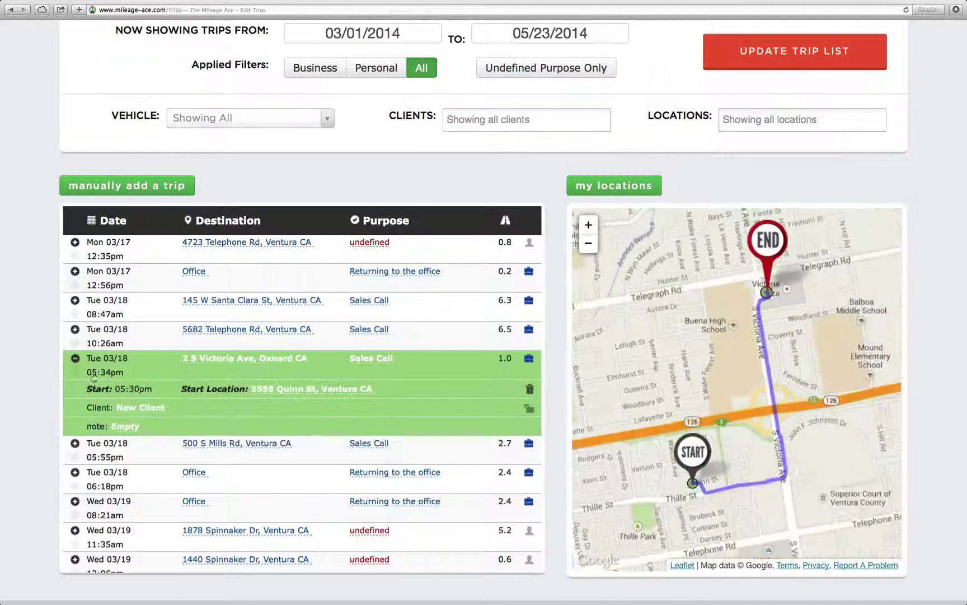
left_click(75, 359)
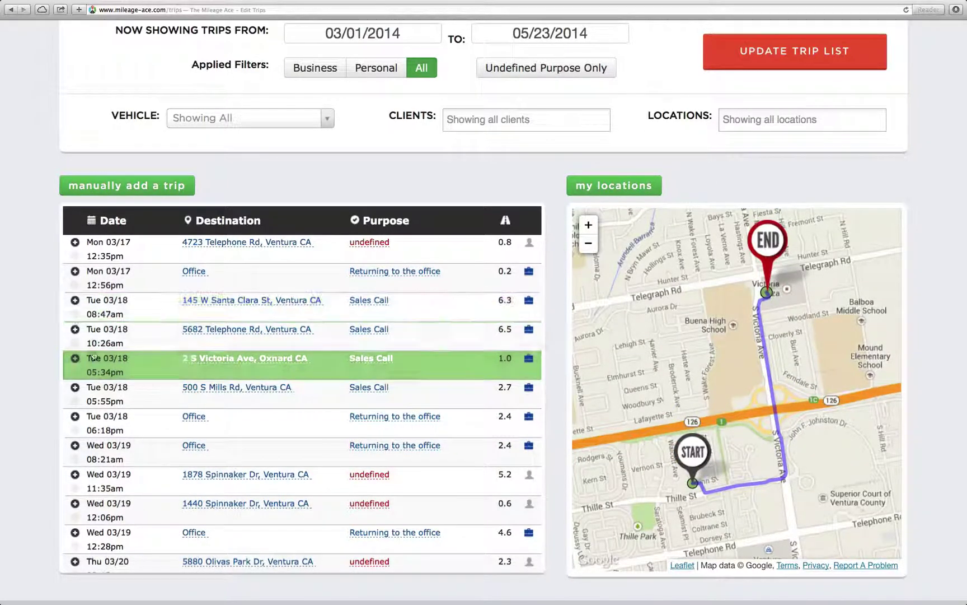
Check the 08:47am and 10:26am trips and view the batch editor's Lock Trips option without changes.
left_click(74, 314)
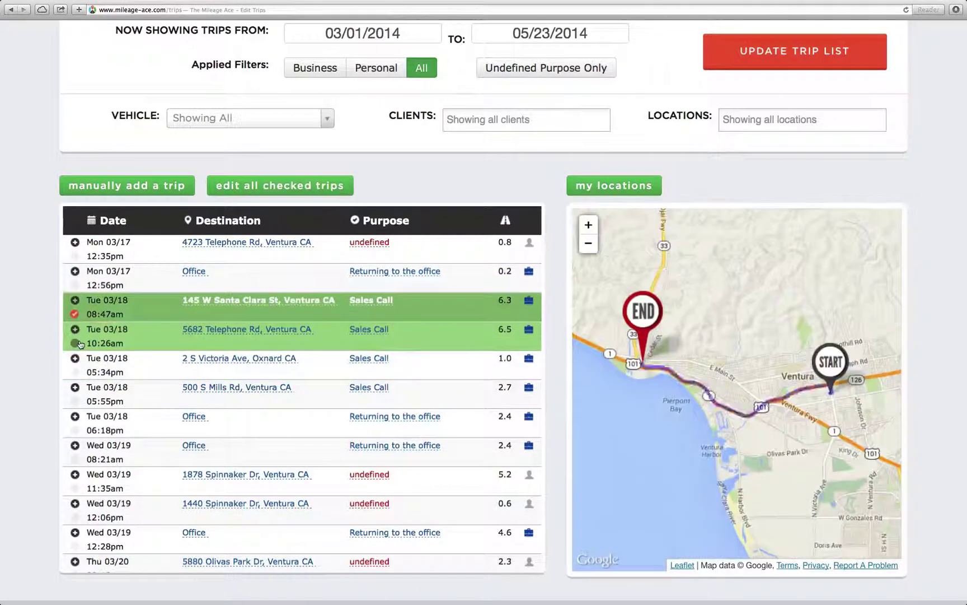
left_click(74, 342)
left_click(280, 185)
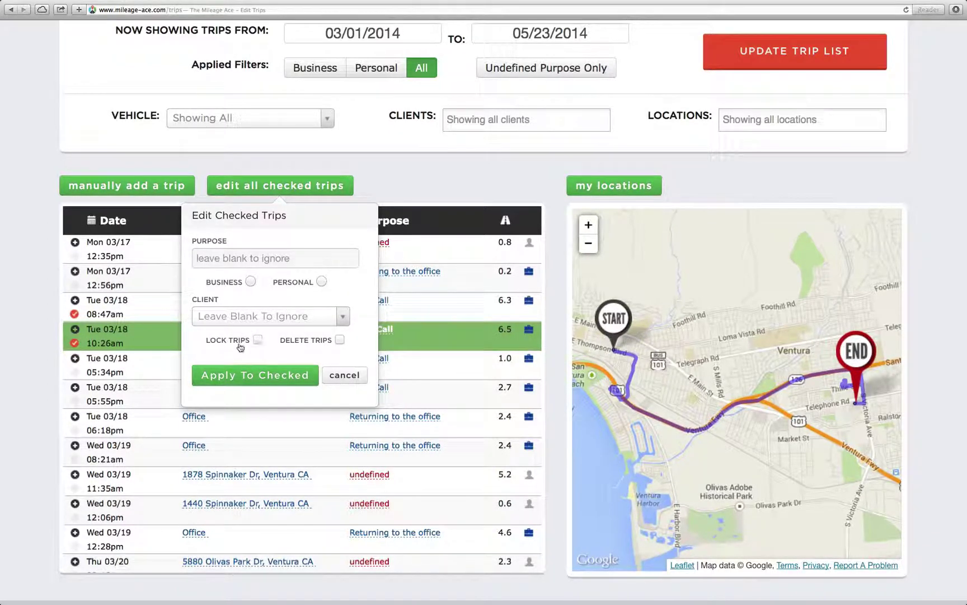
left_click(360, 383)
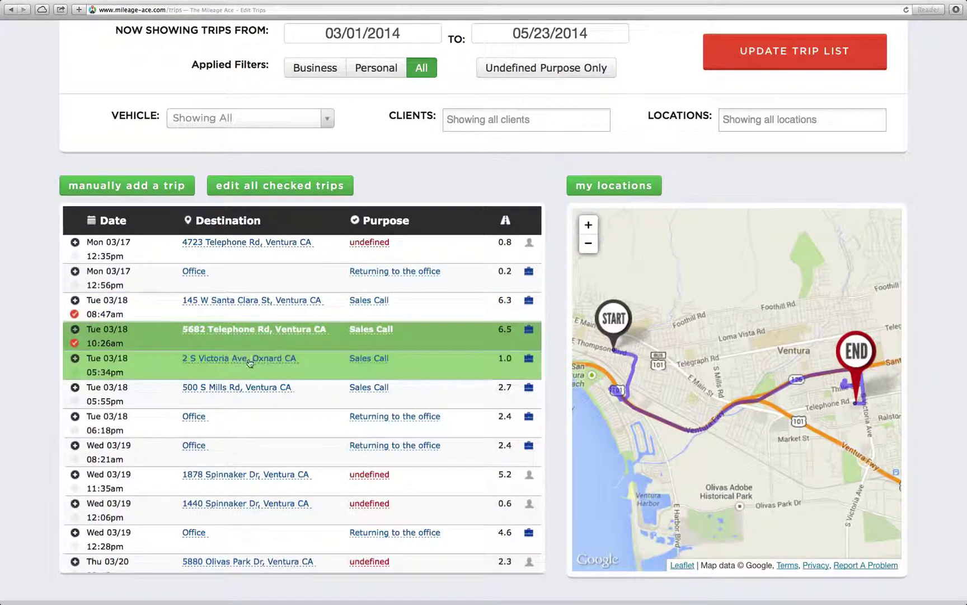
View the 145 W Santa Clara St and 5682 Telephone Rd location settings, cancelling each.
left_click(286, 304)
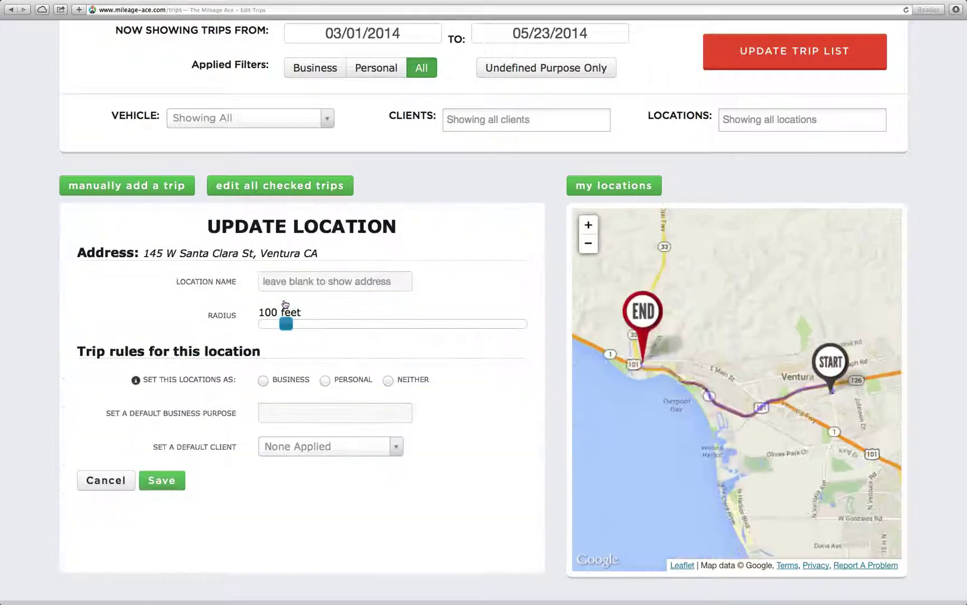
left_click(105, 478)
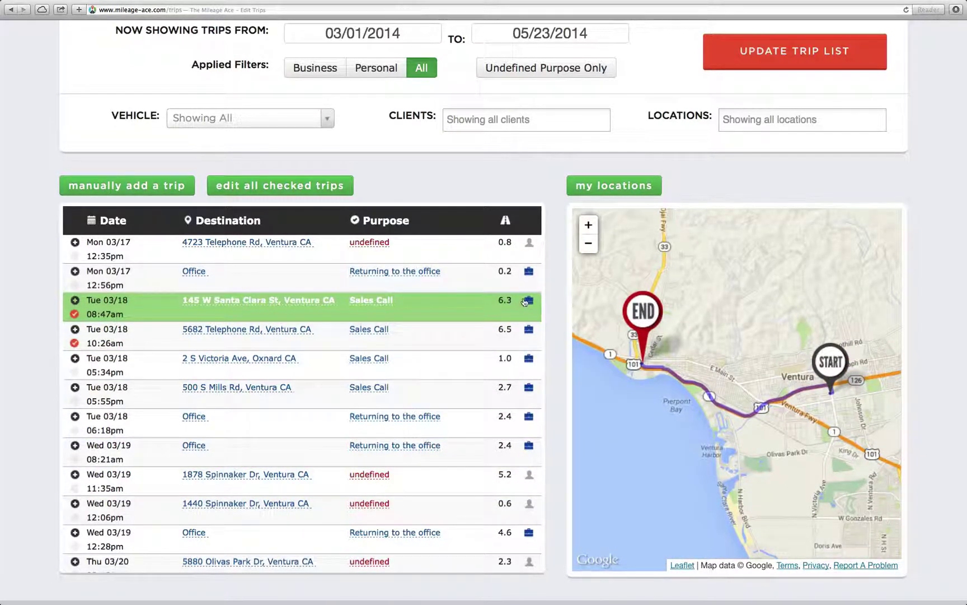
left_click(255, 329)
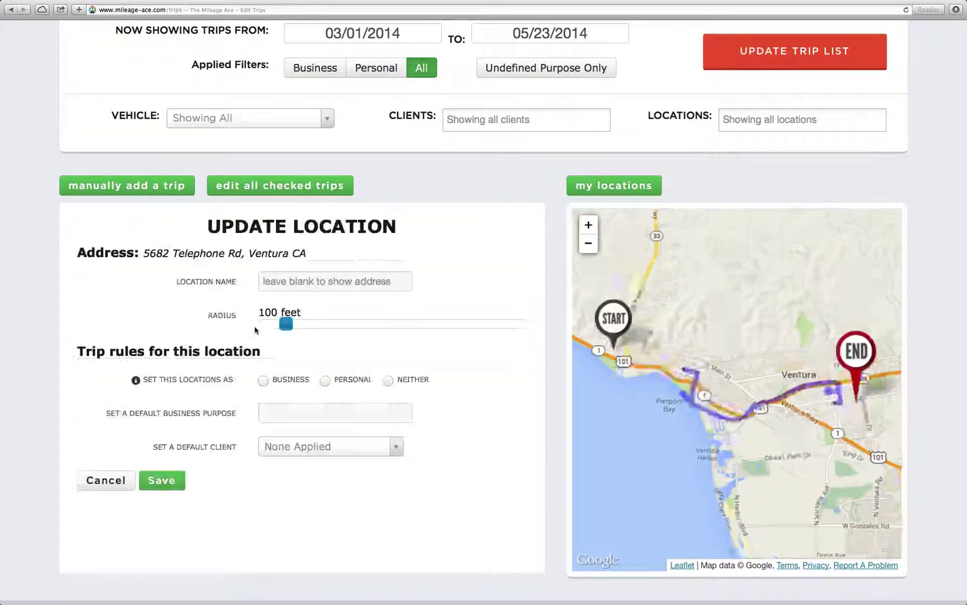
left_click(87, 482)
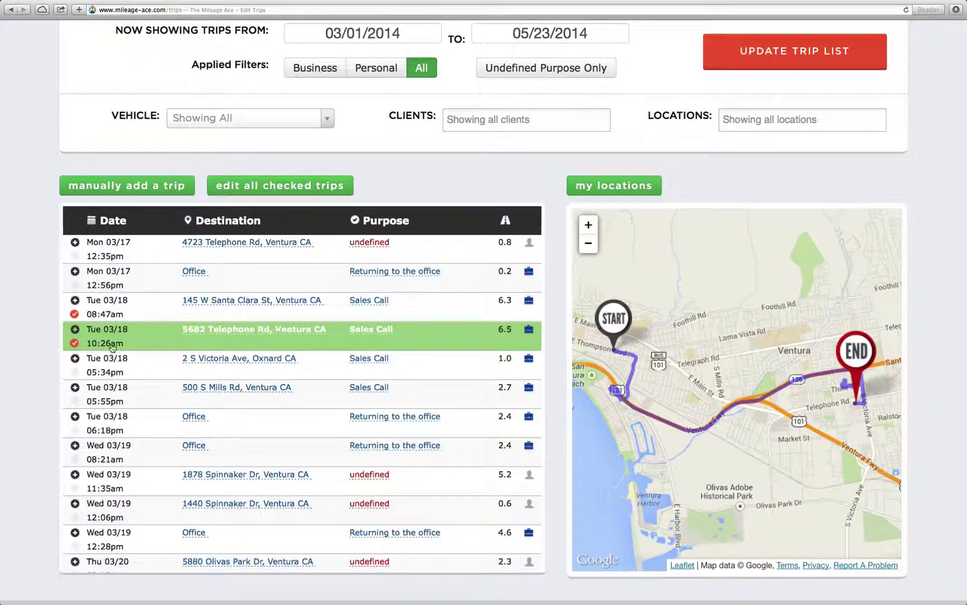
Expand the Video Tutorials section below the trips table, then scroll back up.
scroll(50, 342, "down", 6)
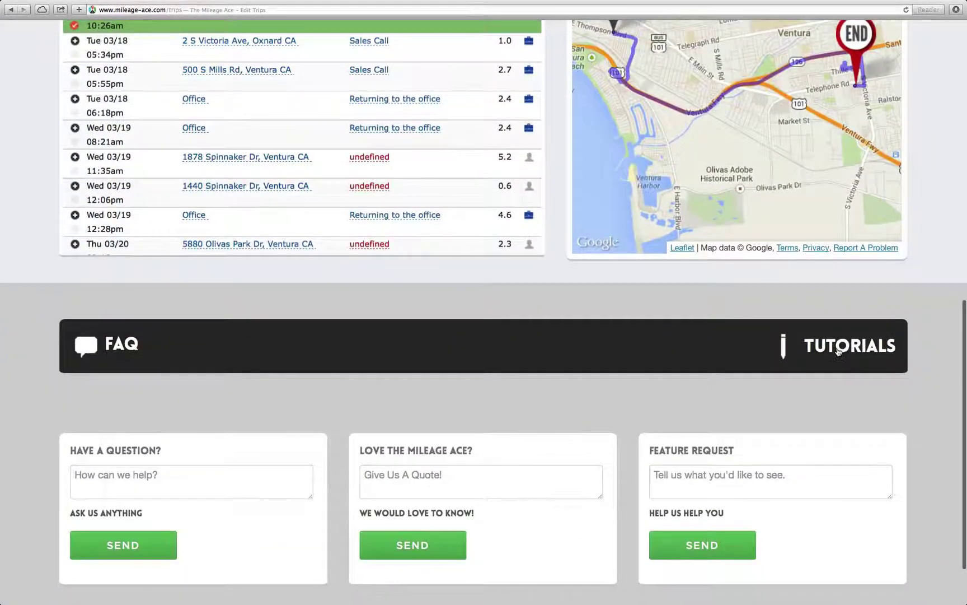
left_click(838, 351)
scroll(396, 421, "down", 3)
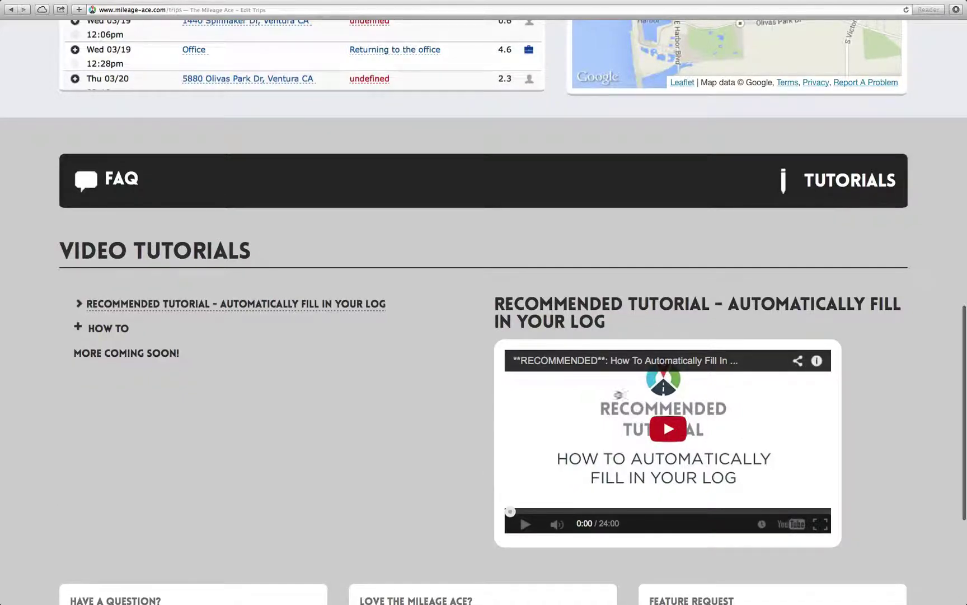
scroll(182, 288, "up", 10)
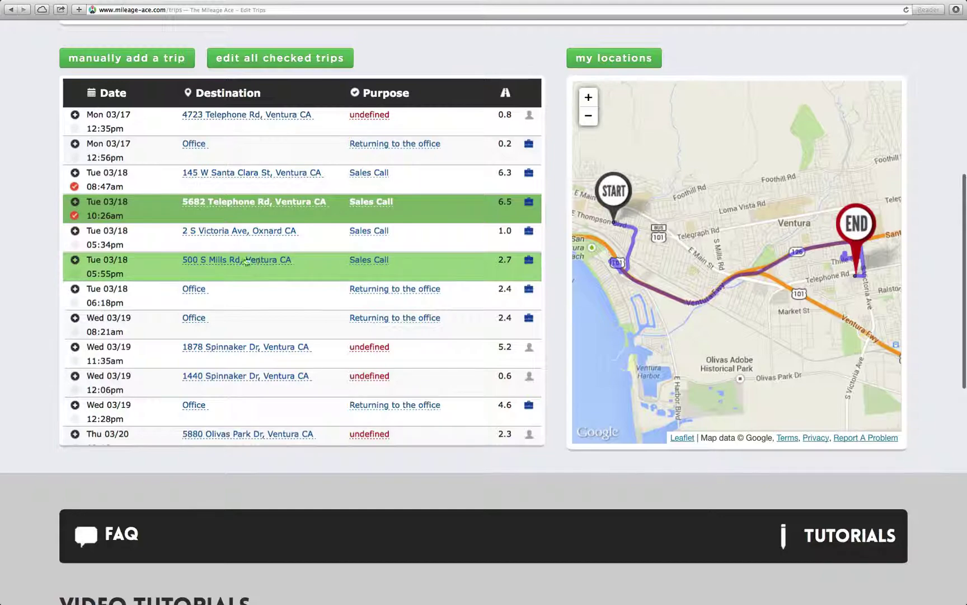
scroll(54, 276, "down", 2)
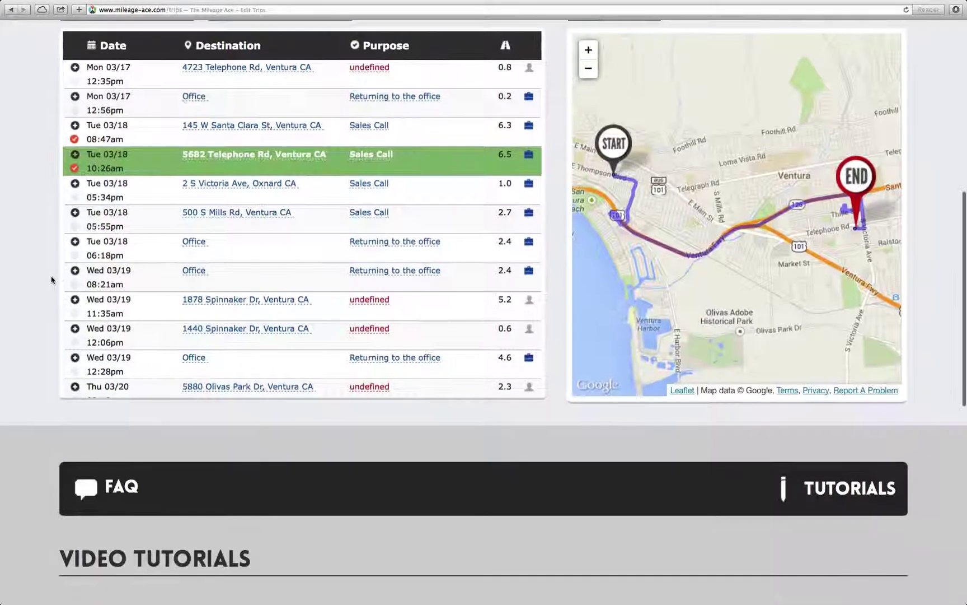
scroll(51, 280, "up", 3)
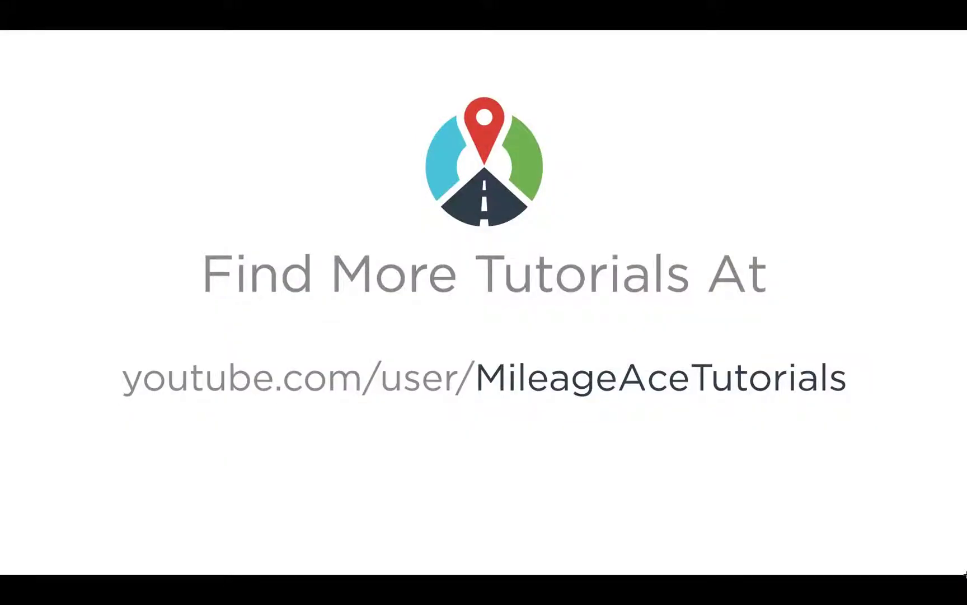